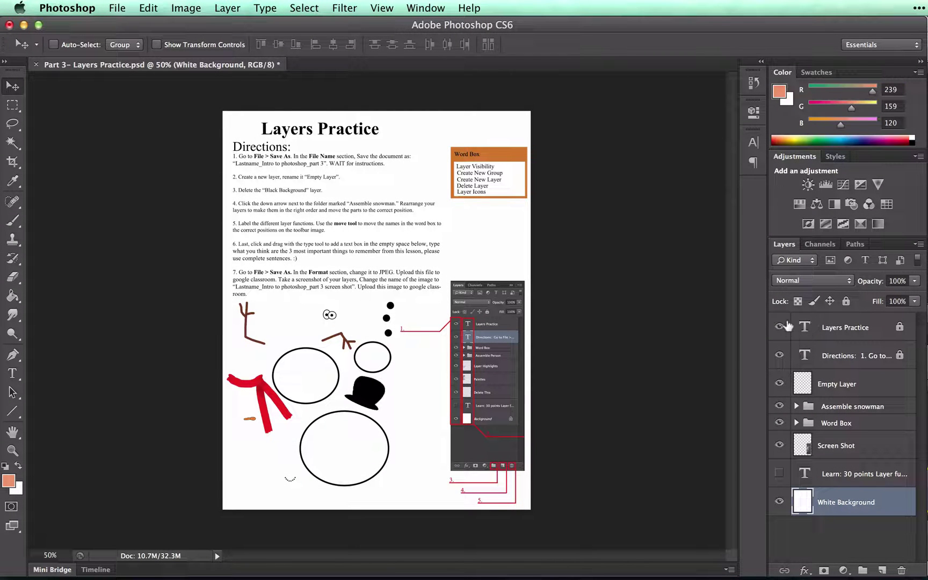
- Select the Layers Practice layer and try dragging the title, which triggers a locked-layer alert
left_click(813, 335)
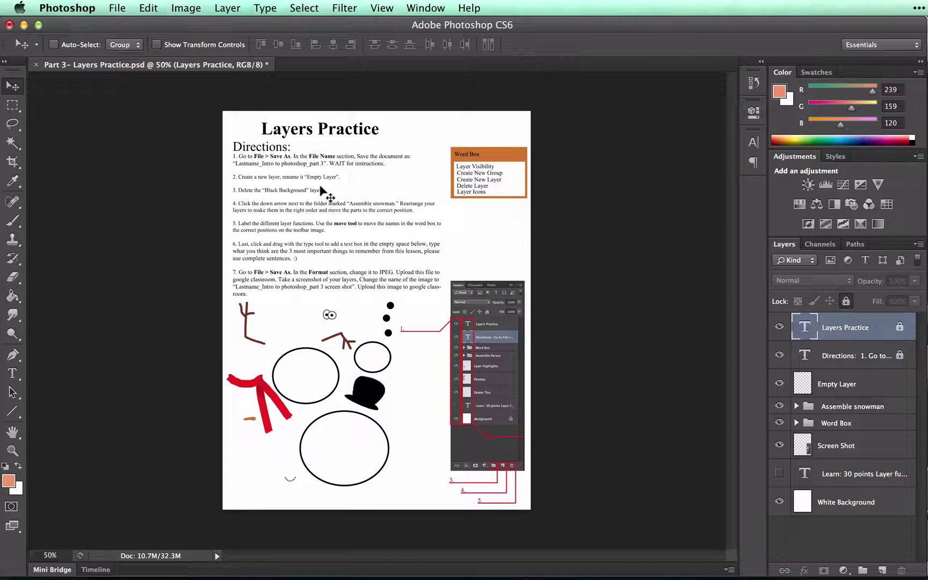
left_click(346, 251)
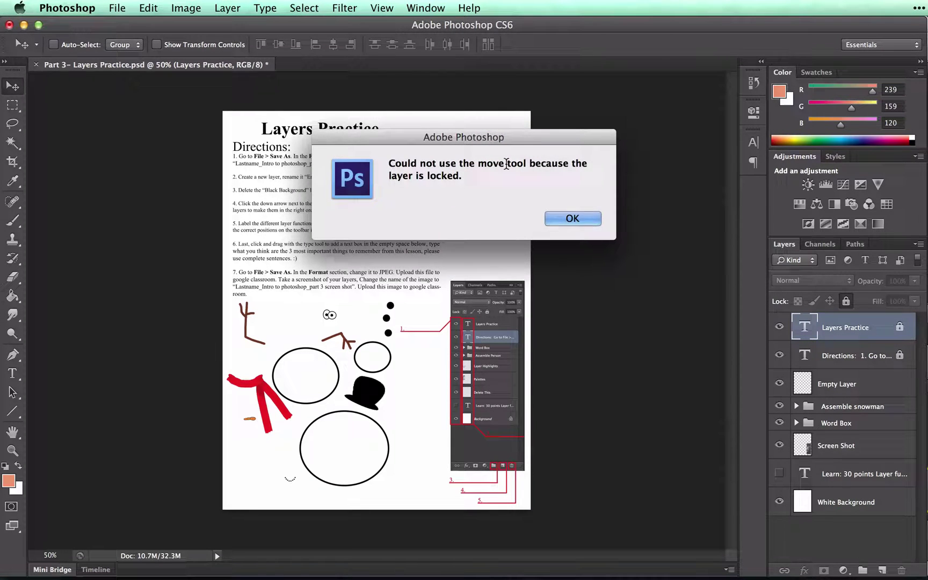
- Dismiss the alert, unlock the Layers Practice layer and nudge the title slightly up and right
left_click(572, 218)
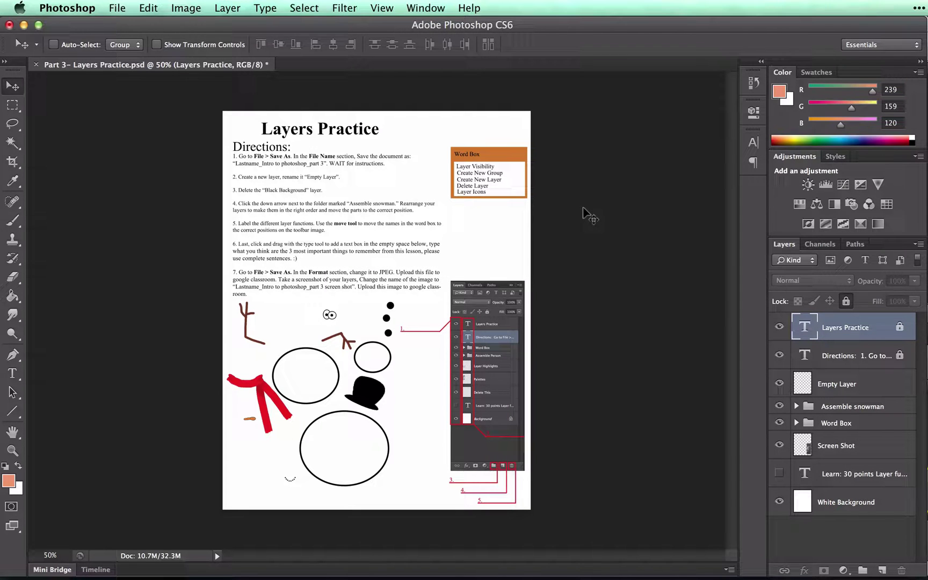
left_click(845, 301)
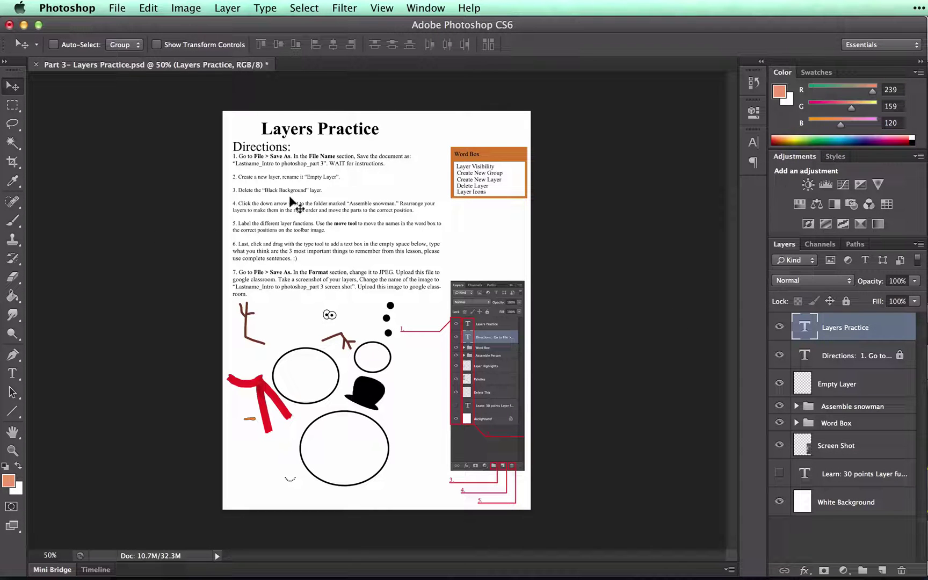
left_click_drag(290, 201, 293, 197)
- Open the title text for editing with the Type tool, typing and deleting test letters
left_click(12, 373)
left_click(318, 123)
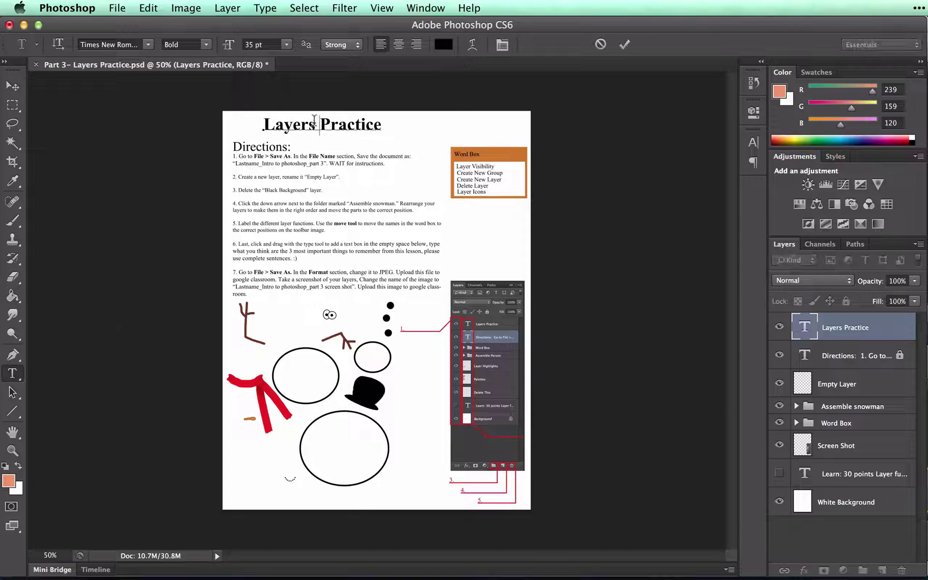
type("uuu")
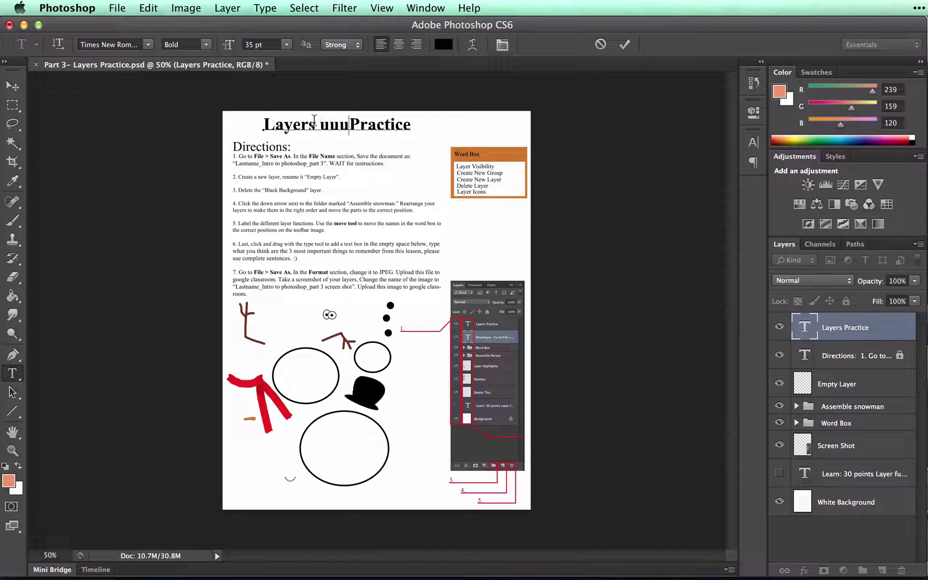
key("BackSpace")
key("BackSpace")
key("BackSpace")
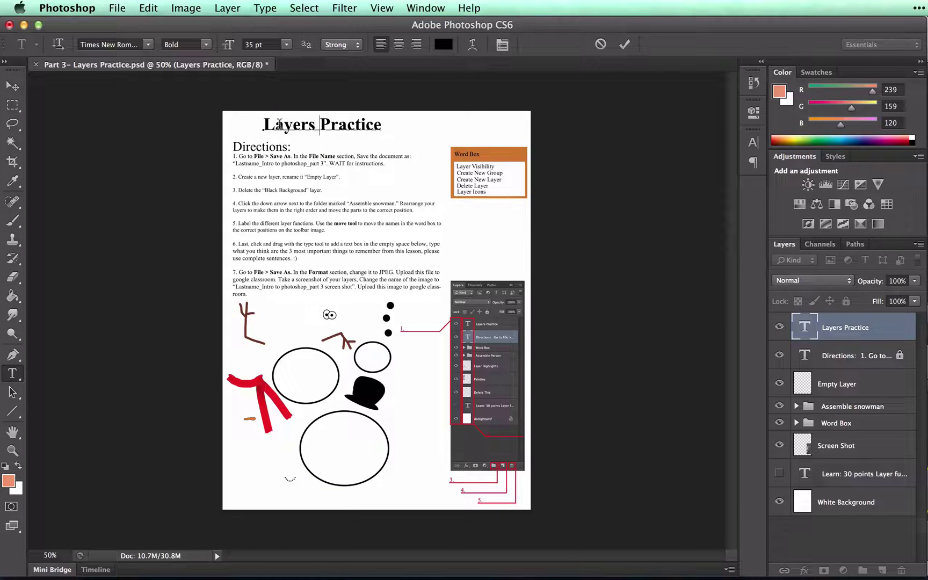
- Paint on the title with the Brush tool and accept rasterizing the Layers Practice type layer
left_click(14, 224)
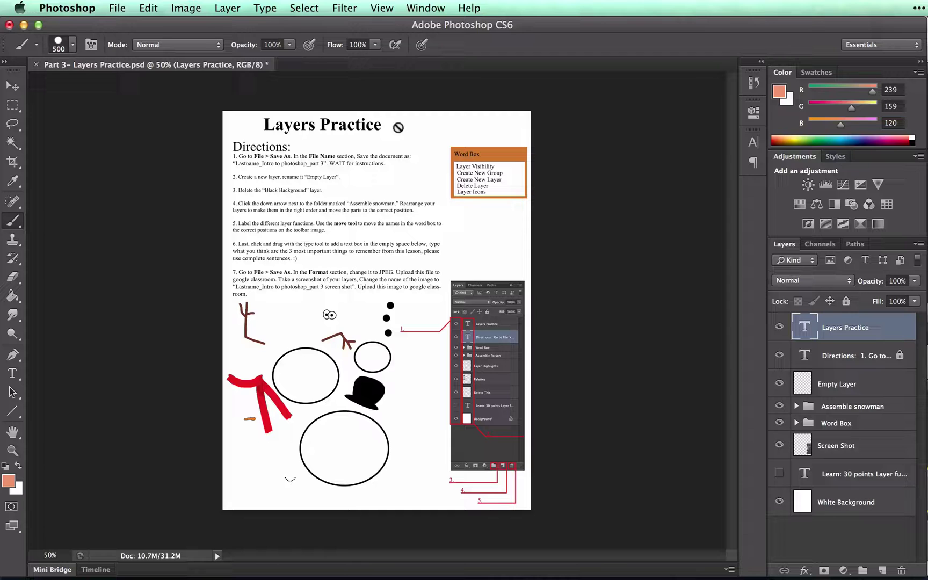
left_click(389, 139)
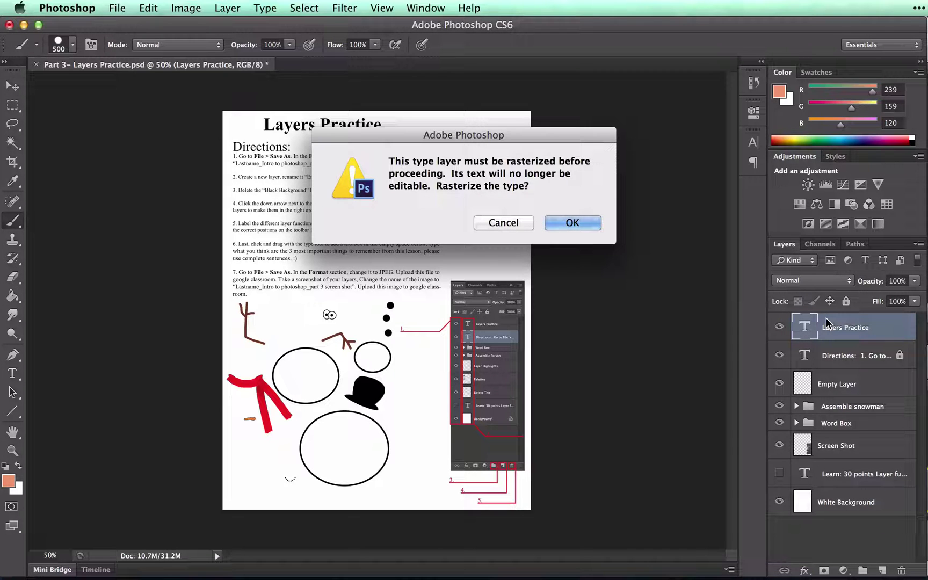
left_click(585, 228)
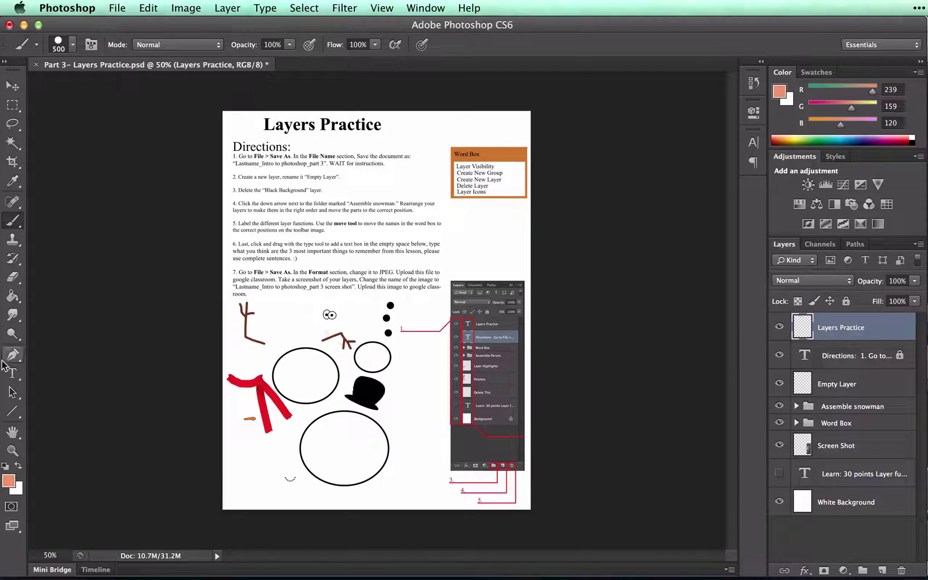
- Create a new type layer over the title and type 'Name'
left_click(11, 374)
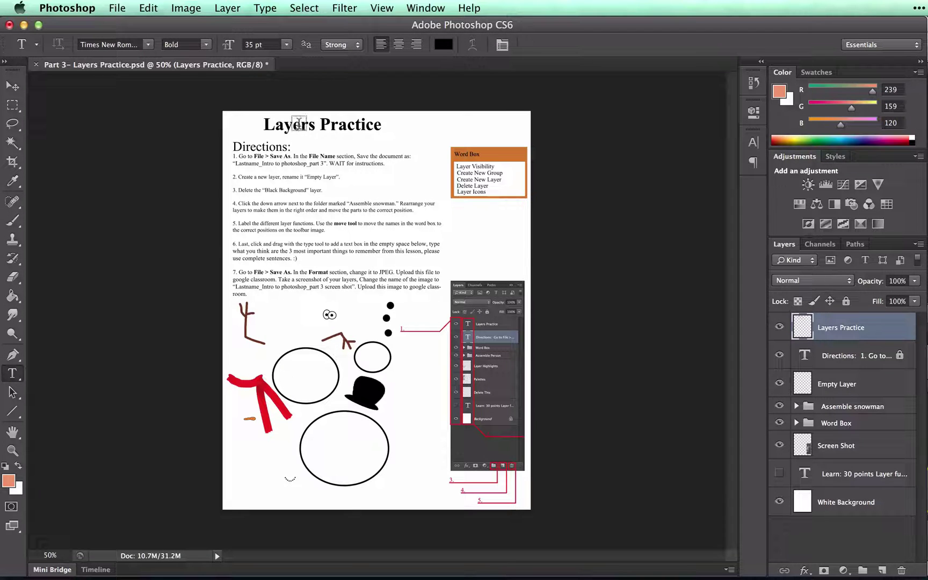
left_click(299, 122)
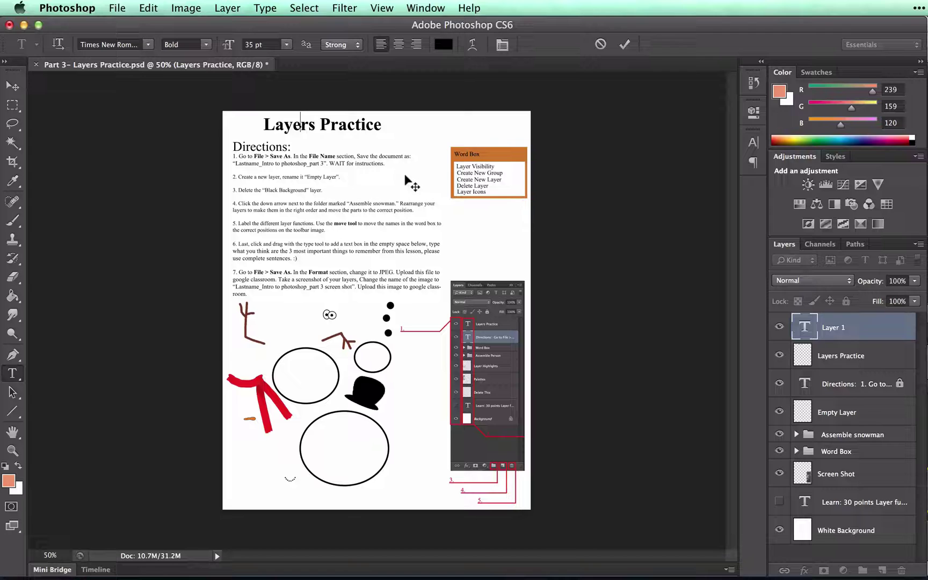
type("Name")
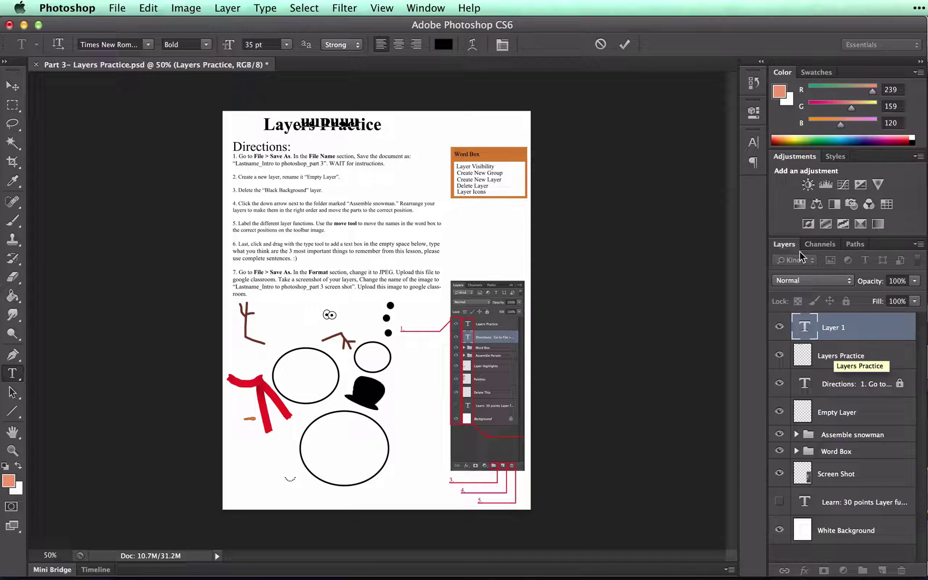
- Revert to the 'Edit Type Layer' history state, then collapse the History panel
left_click(754, 82)
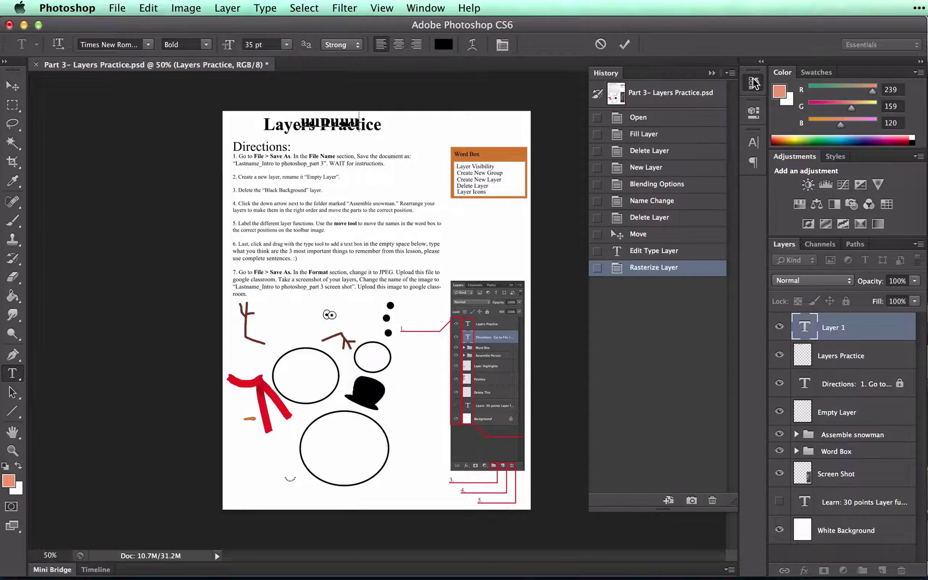
left_click(675, 249)
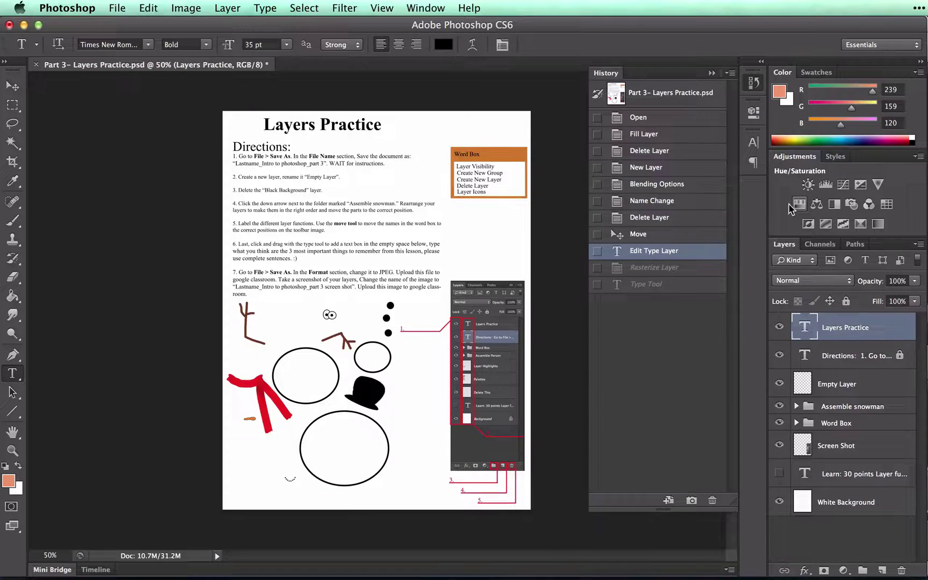
left_click(711, 73)
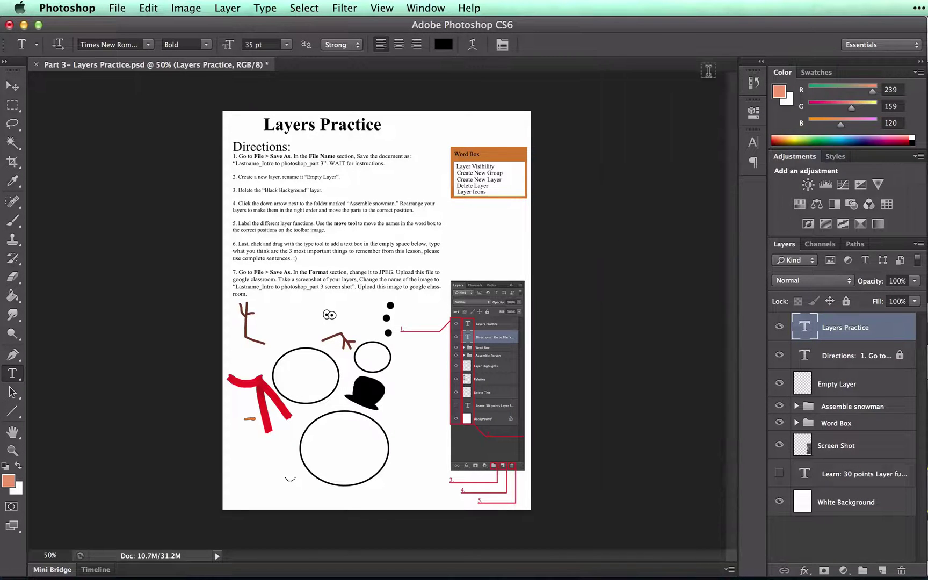
- Expand the Assemble snowman group and scroll to list its part layers
left_click(794, 406)
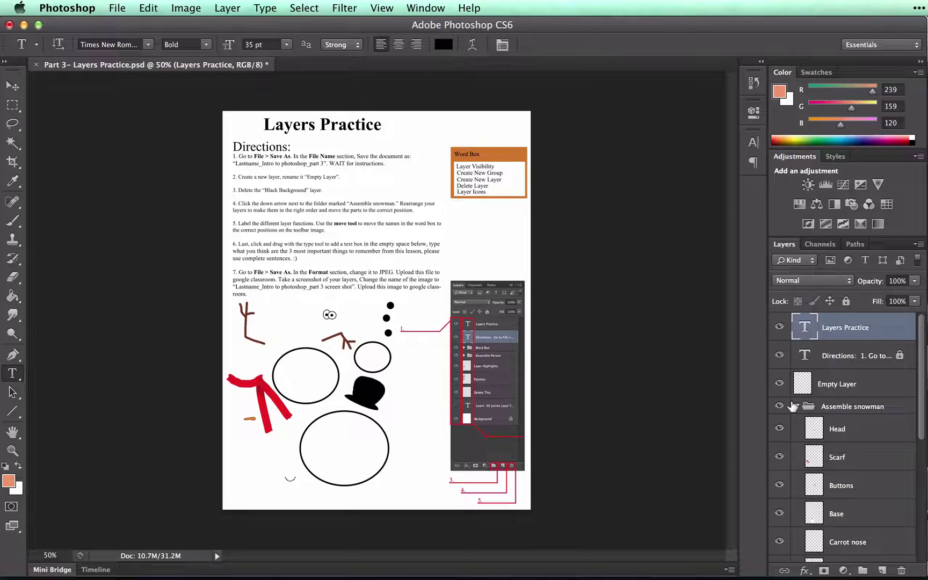
scroll(792, 406, "down", 5)
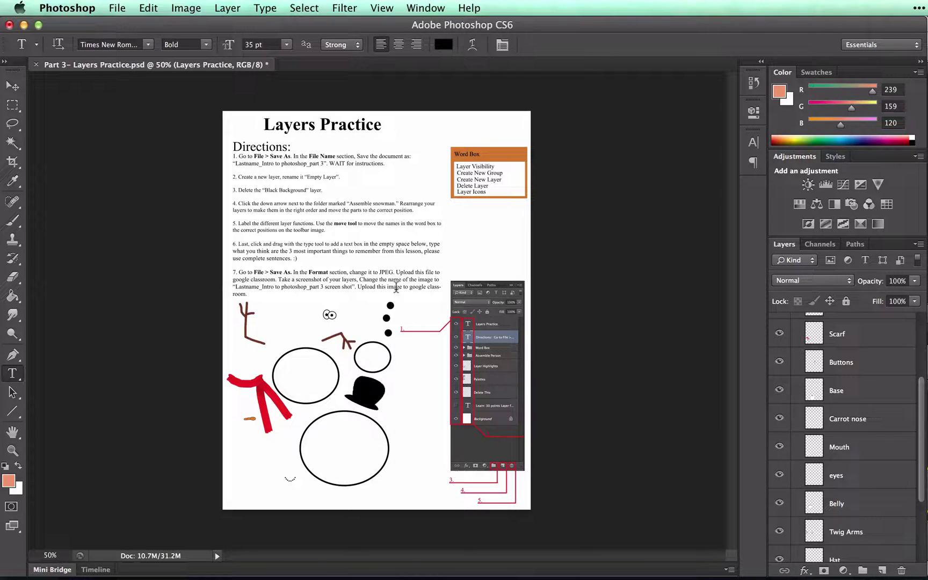
- Select the Head layer and move the snowman's head up and left into place
left_click(13, 86)
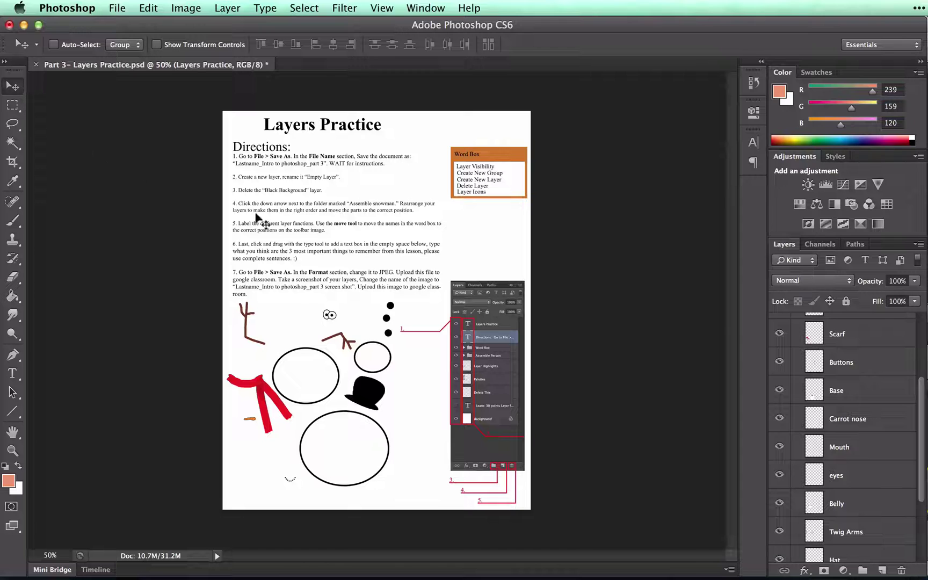
scroll(862, 339, "up", 3)
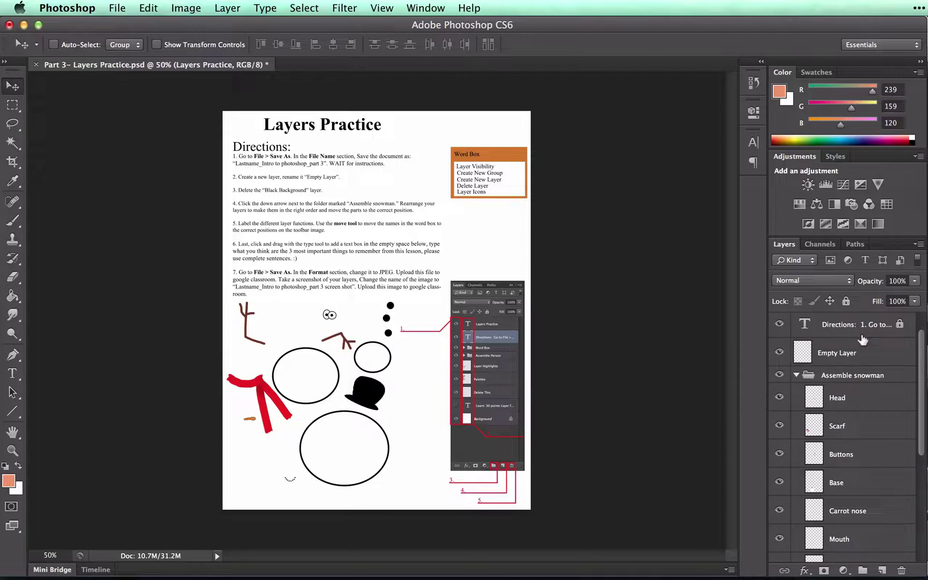
scroll(862, 339, "down", 3)
left_click(856, 330)
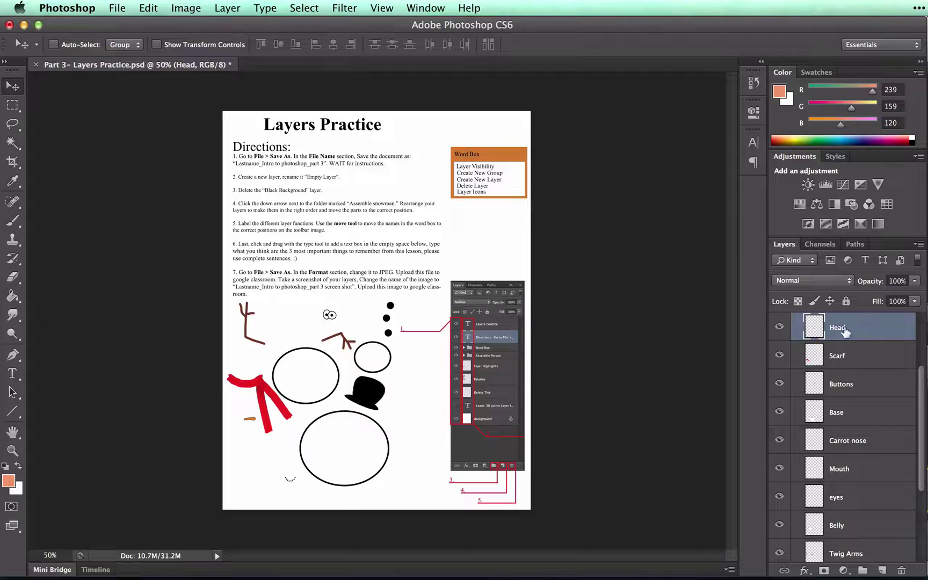
left_click_drag(361, 362, 333, 341)
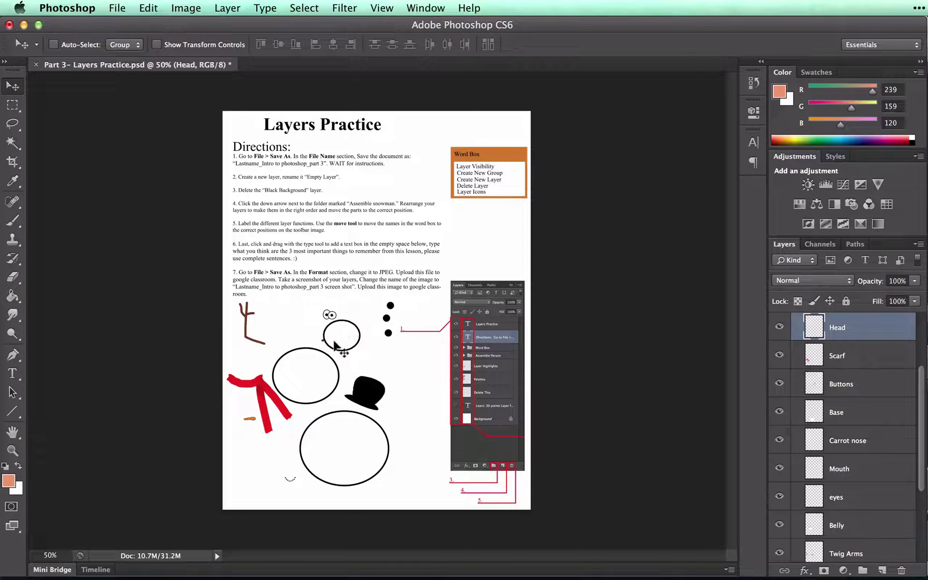
- Move the red scarf up onto the neck and the eyes down onto the head
left_click(880, 354)
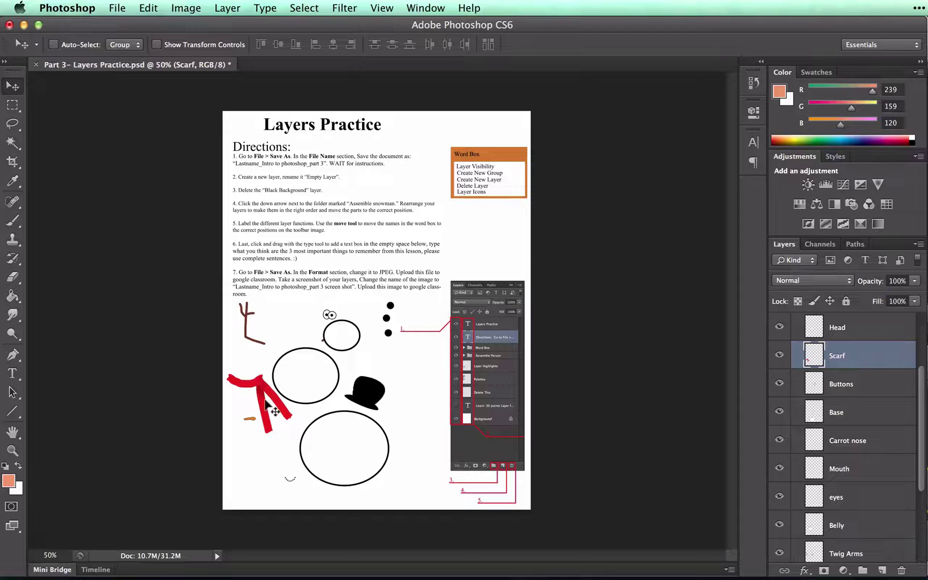
left_click_drag(267, 402, 366, 377)
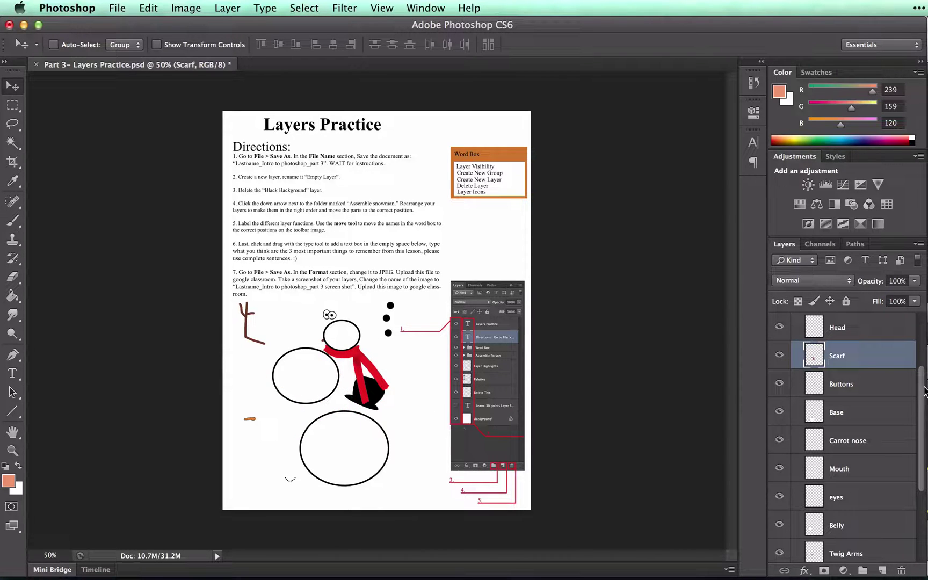
left_click(873, 495)
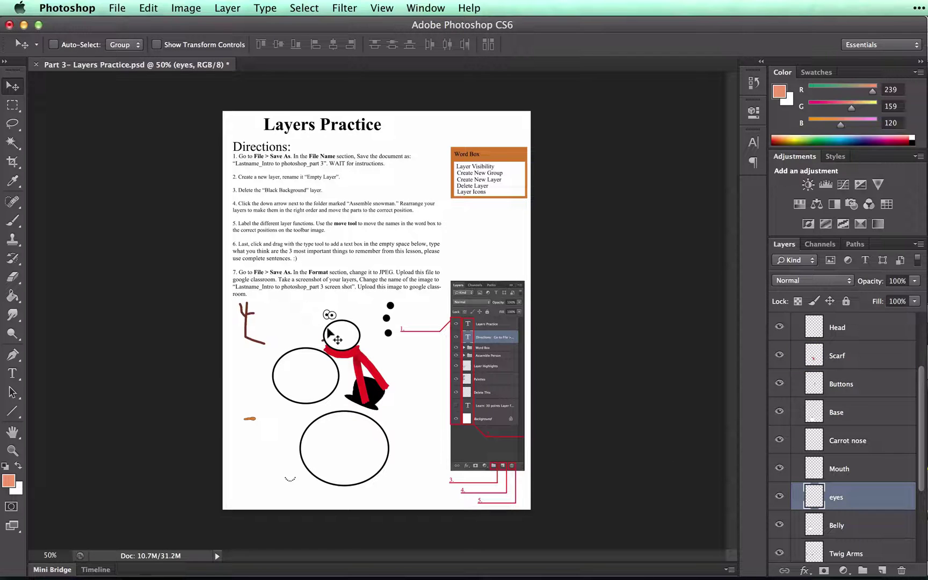
left_click_drag(328, 333, 339, 350)
- Raise the eyes and Scarf layers above Head and settle the scarf over the neck
left_click_drag(866, 491, 844, 320)
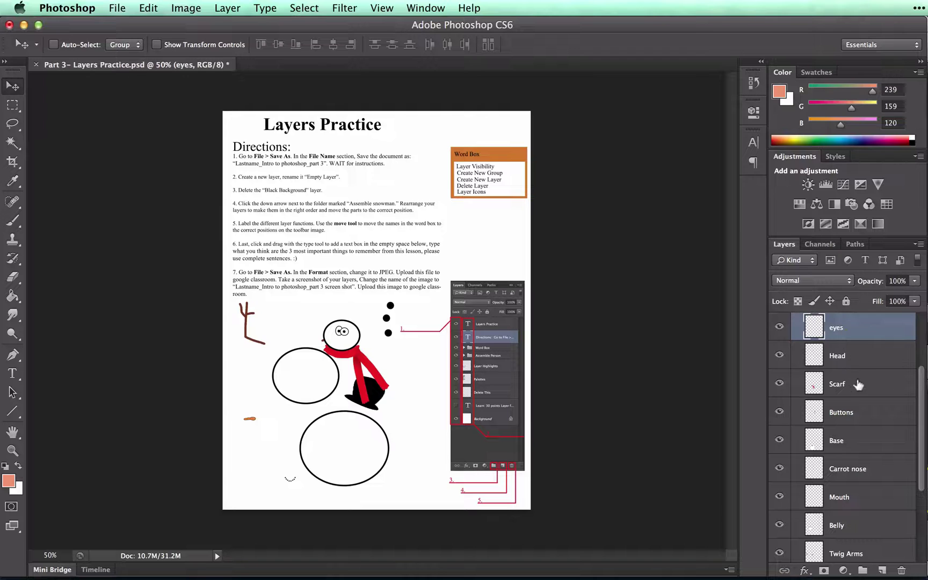
left_click_drag(858, 385, 854, 346)
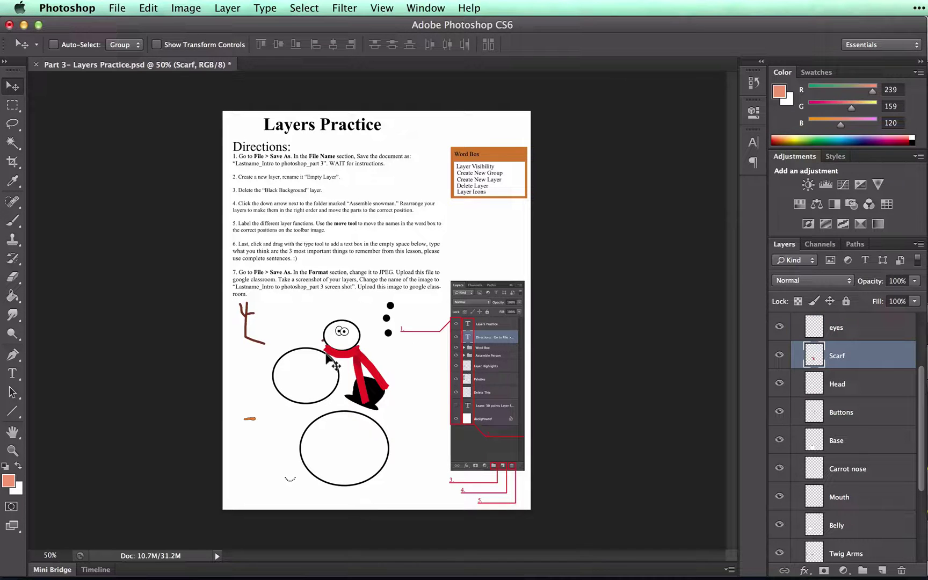
left_click_drag(326, 356, 326, 350)
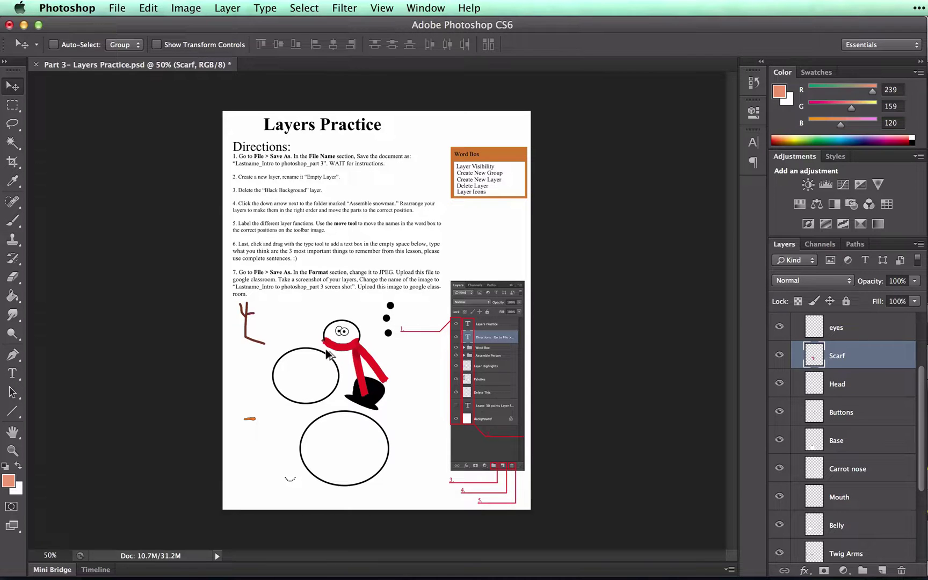
scroll(338, 343, "up", 6)
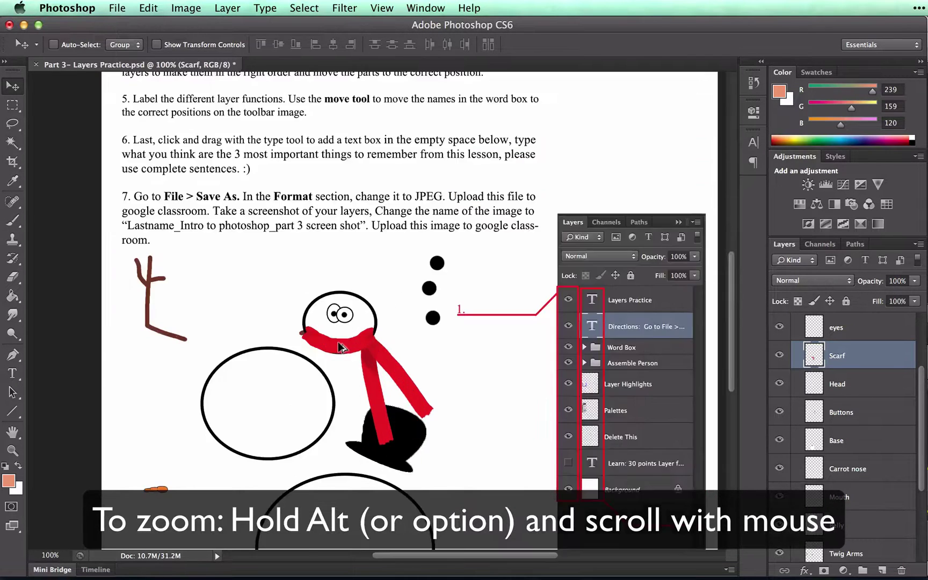
scroll(339, 343, "up", 2)
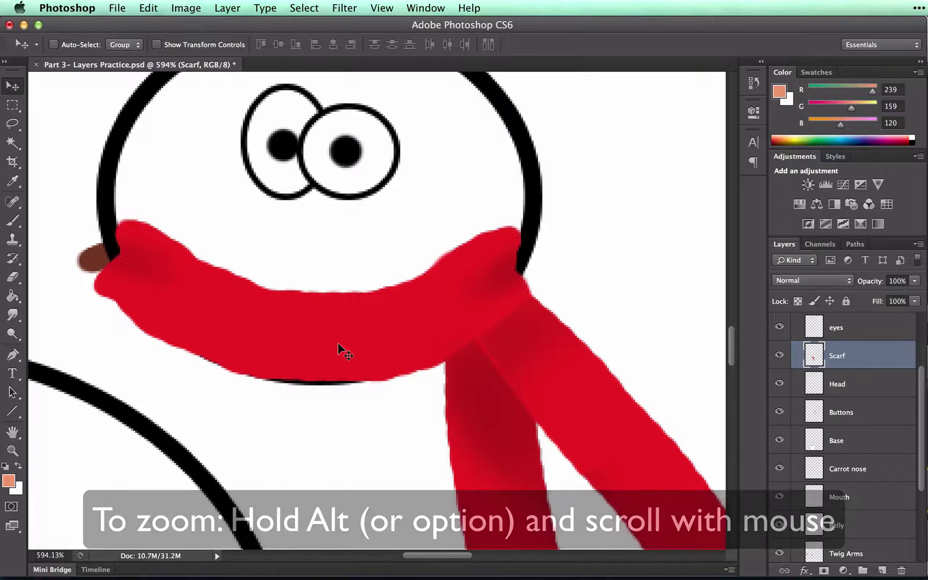
left_click_drag(338, 345, 329, 412)
- Raise the Mouth layer to just below eyes and bring up the completed snowman reference image
scroll(329, 411, "up", 3)
scroll(329, 411, "down", 4)
scroll(331, 414, "down", 8)
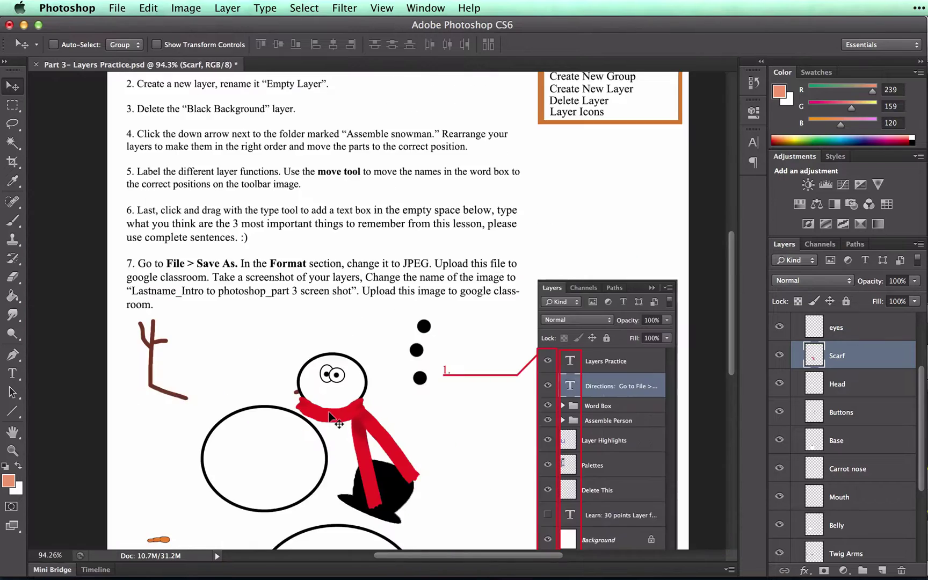
scroll(331, 414, "down", 5)
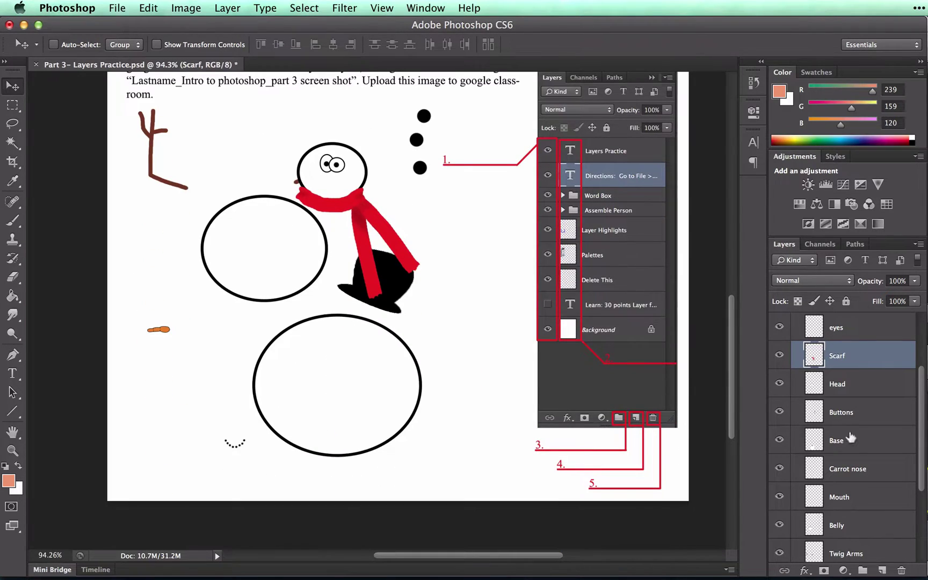
left_click_drag(847, 499, 842, 338)
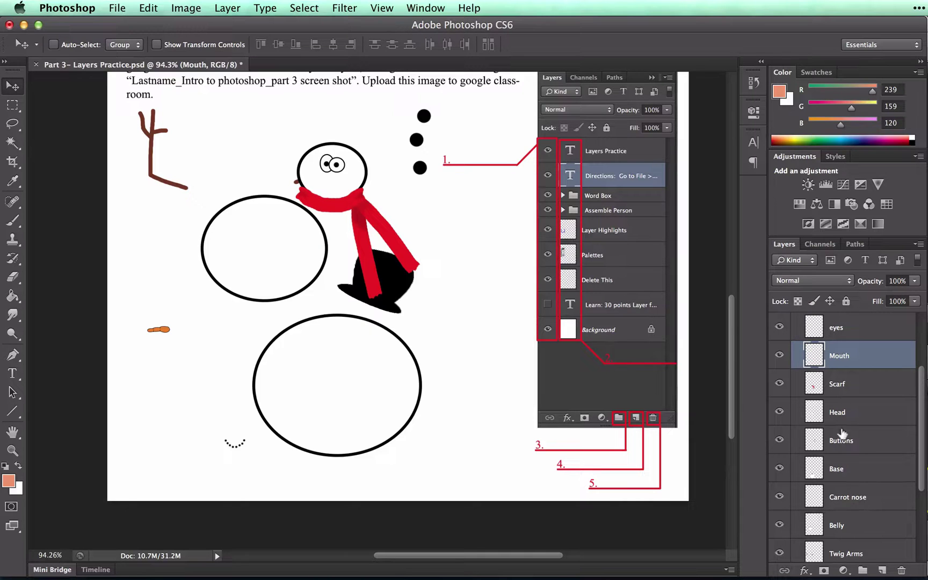
key("super+Tab")
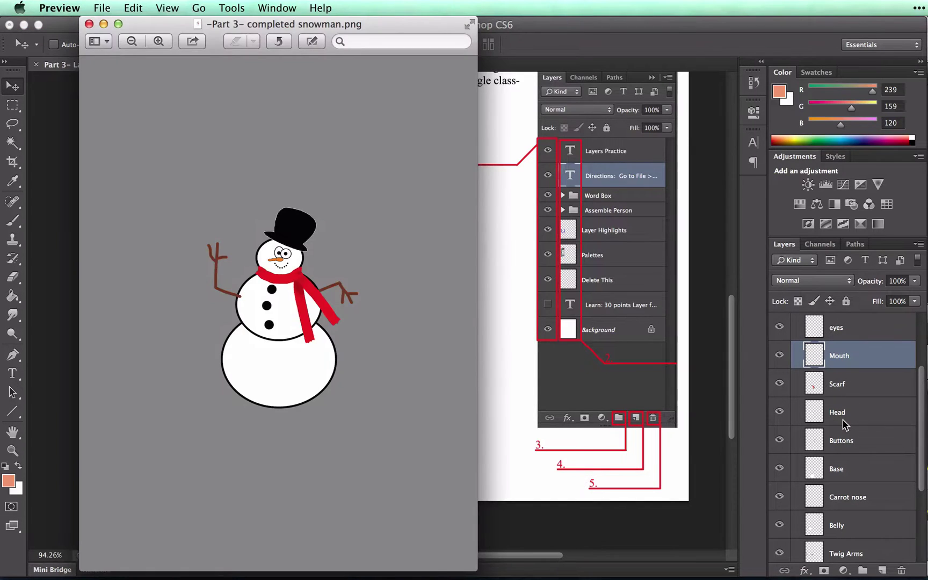